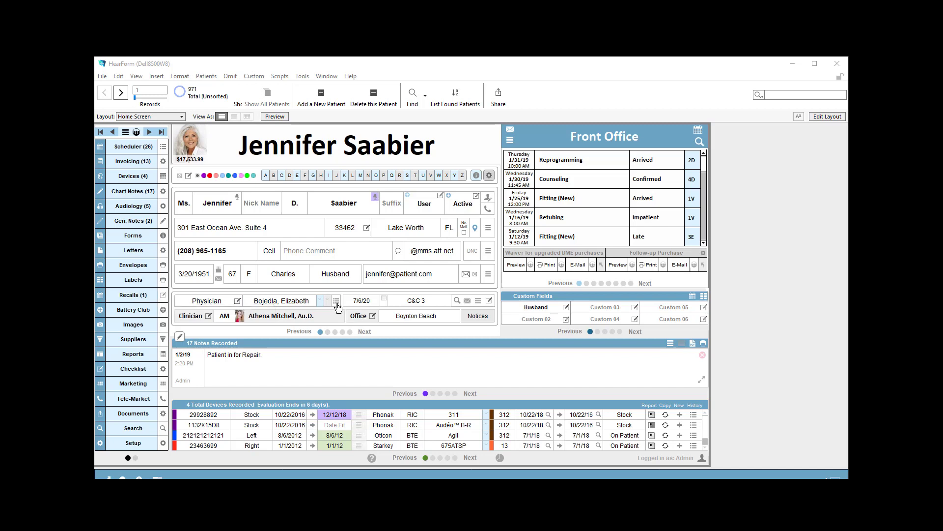
Step: View the patient's additional recalls from the home screen, then close the list
{"action": "mouse_move", "coordinate": [366, 305]}
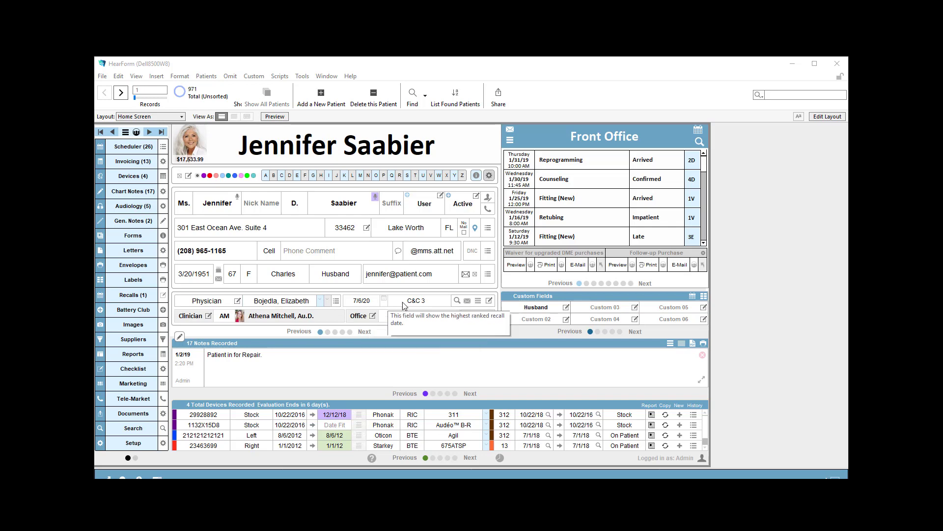
{"action": "mouse_move", "coordinate": [413, 305]}
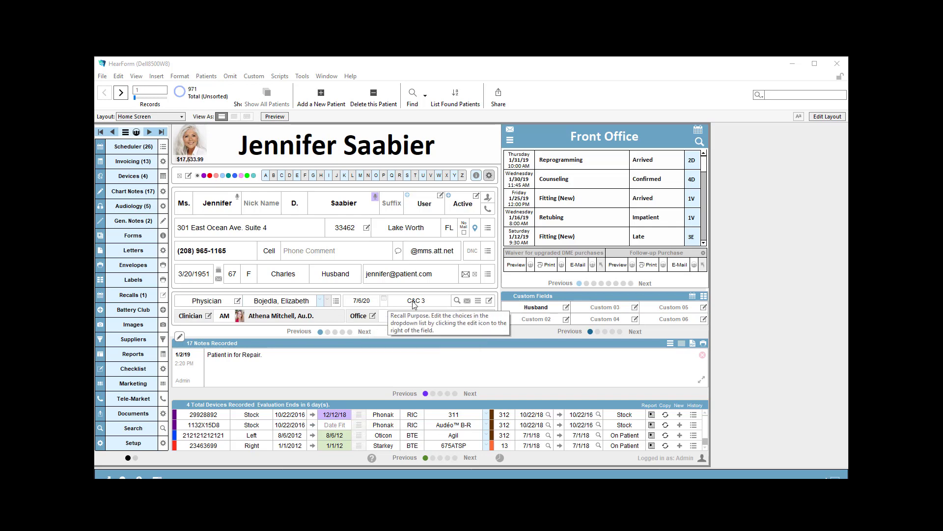
{"action": "left_click", "coordinate": [368, 305]}
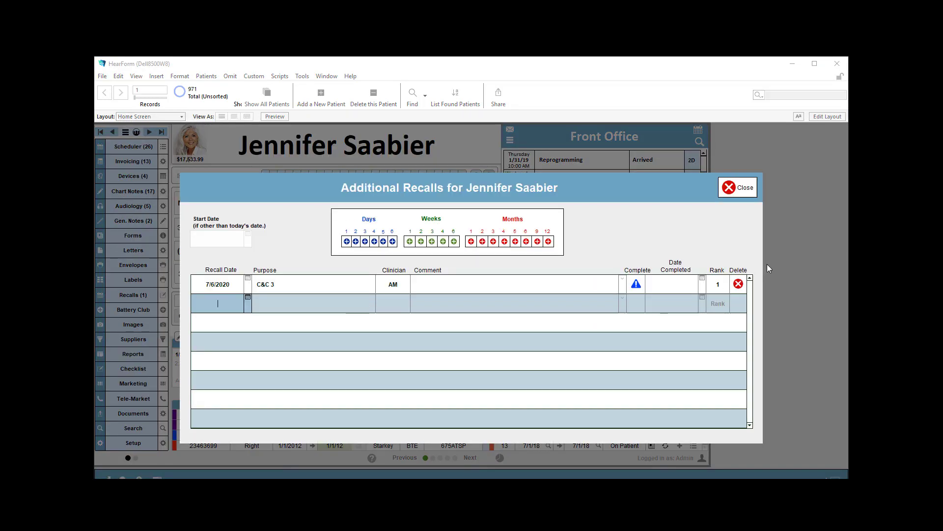
{"action": "left_click", "coordinate": [740, 191]}
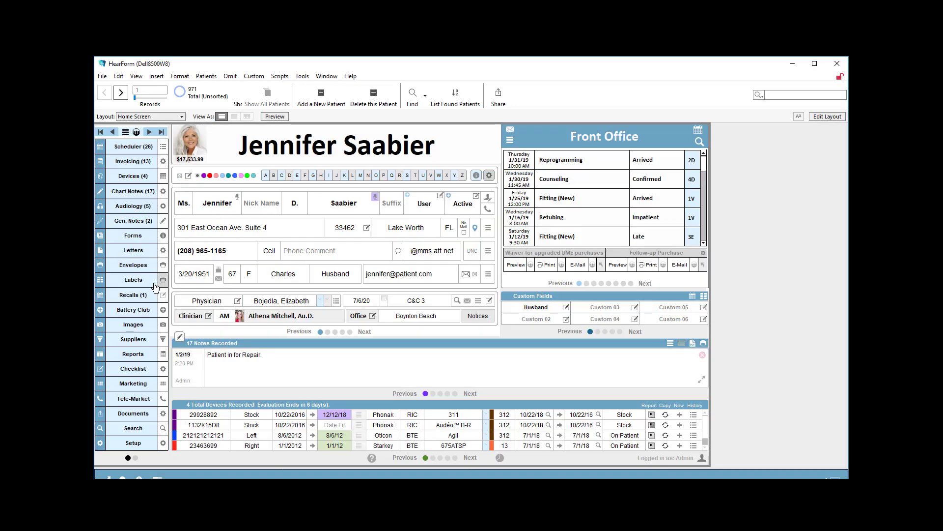
Step: Open the patient's Recalls screen and add a recall three weeks out with the purpose C&C 3
{"action": "left_click", "coordinate": [133, 295]}
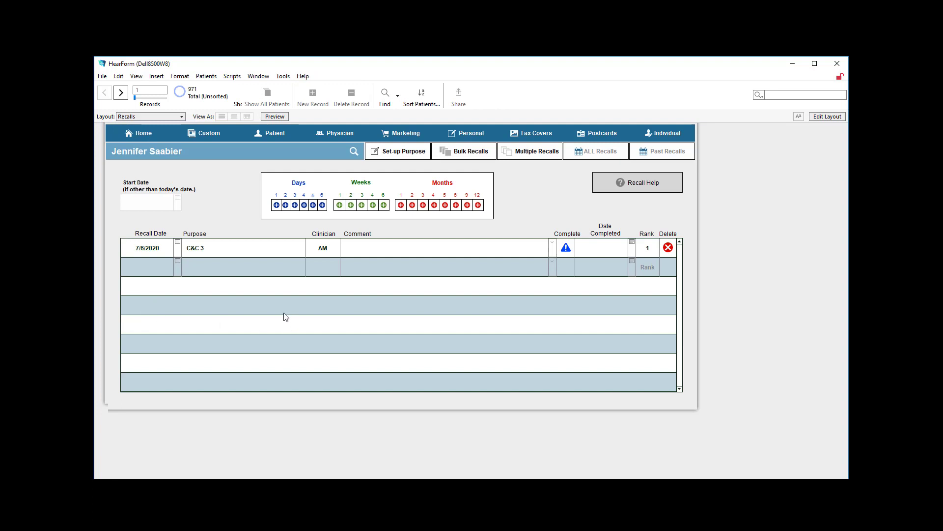
{"action": "left_click", "coordinate": [150, 205]}
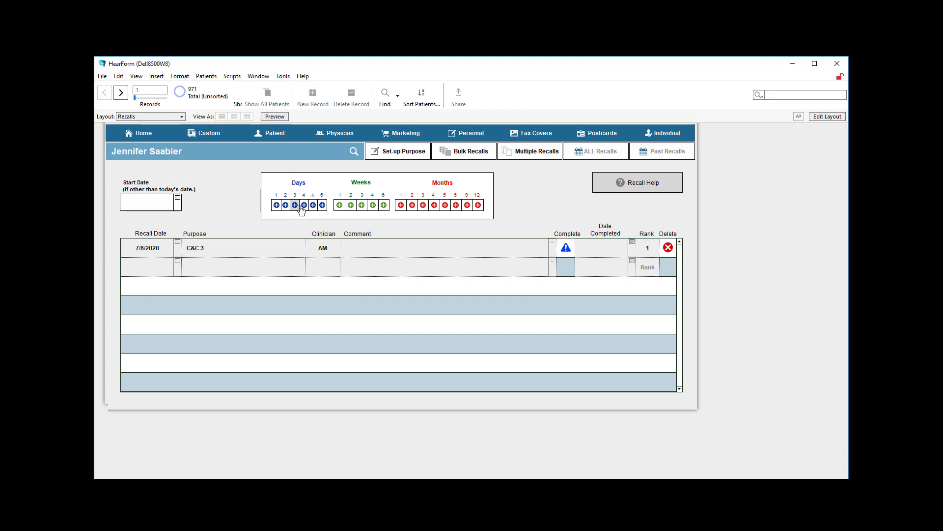
{"action": "left_click", "coordinate": [361, 205]}
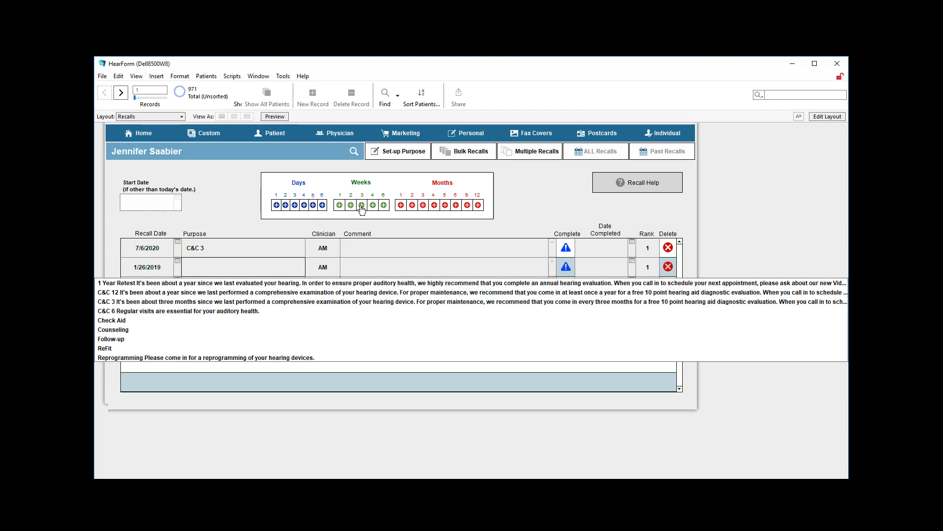
{"action": "left_click", "coordinate": [122, 302]}
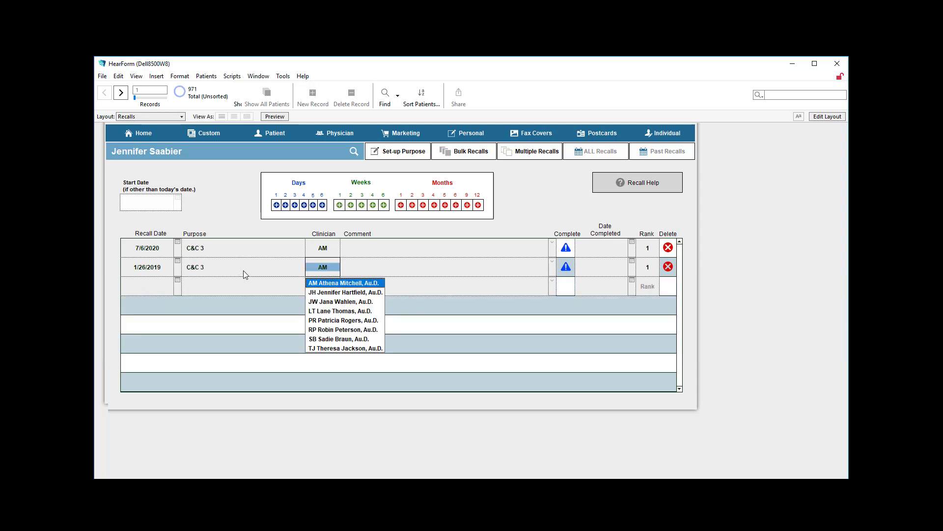
Step: Add a recall 12 months out with the purpose 1 Year Retest
{"action": "left_click", "coordinate": [479, 205]}
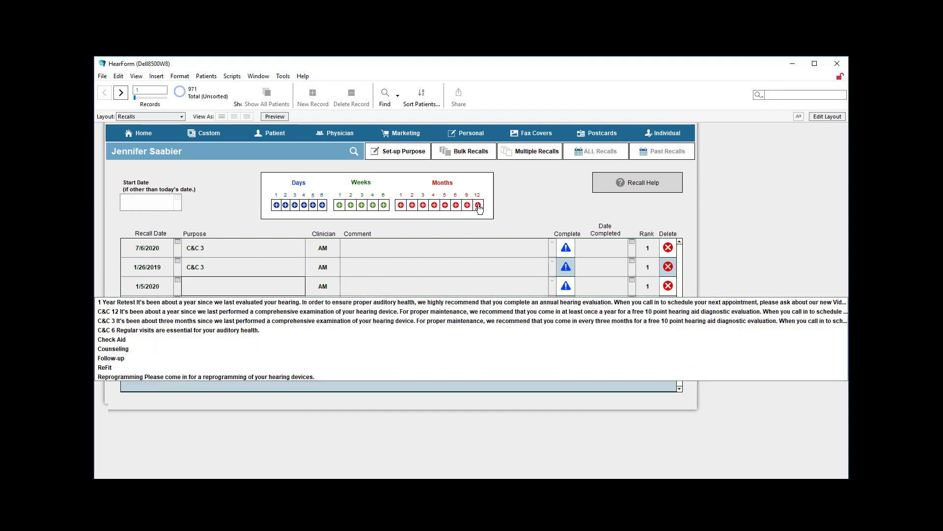
{"action": "left_click", "coordinate": [122, 302]}
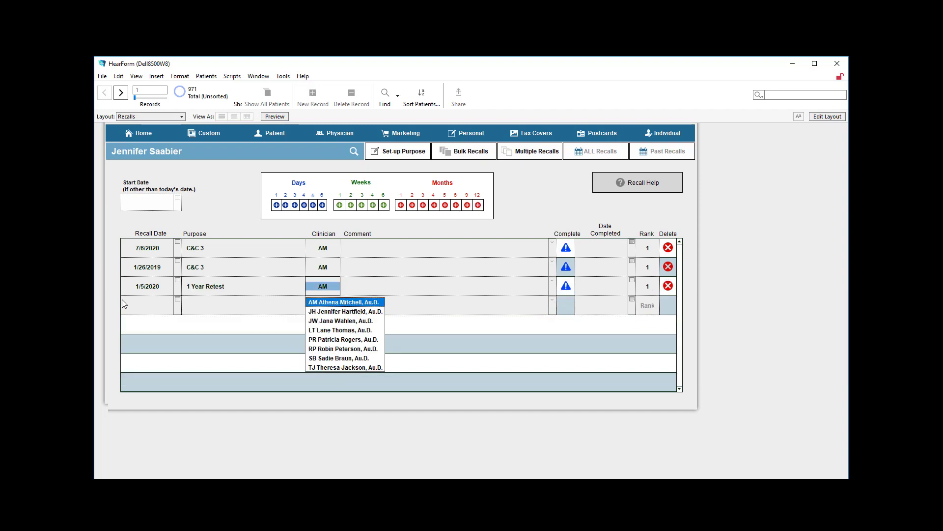
{"action": "left_click", "coordinate": [151, 312]}
Step: Enter a recall manually in the empty row with the date 1/5/2021 and the purpose Counseling
{"action": "left_click", "coordinate": [153, 308]}
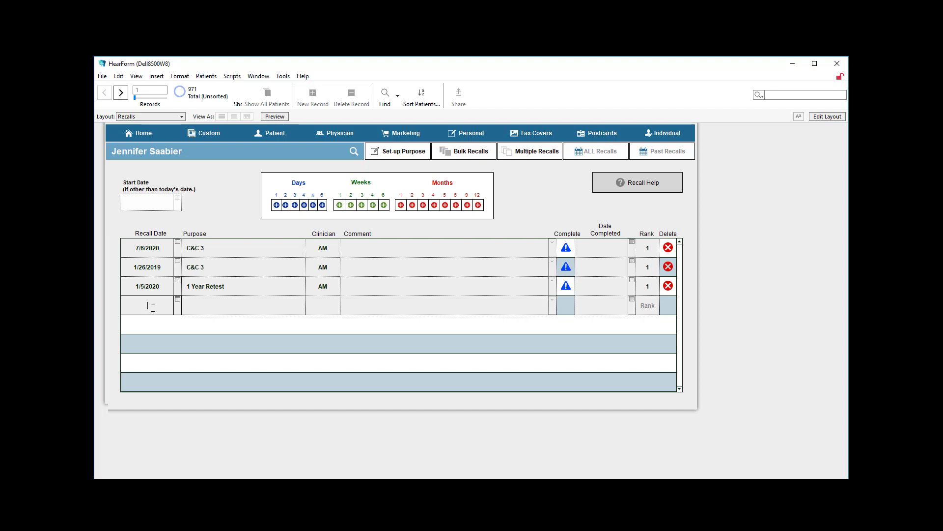
{"action": "key", "text": "ctrl+minus"}
{"action": "key", "text": "BackSpace"}
{"action": "key", "text": "BackSpace"}
{"action": "type", "text": "21"}
{"action": "left_click", "coordinate": [199, 303]}
{"action": "left_click", "coordinate": [117, 368]}
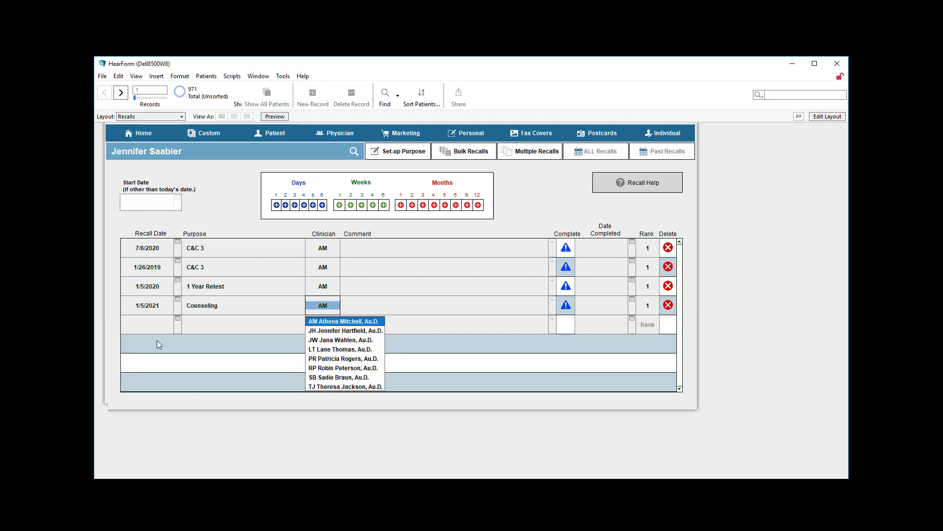
{"action": "left_click", "coordinate": [434, 230]}
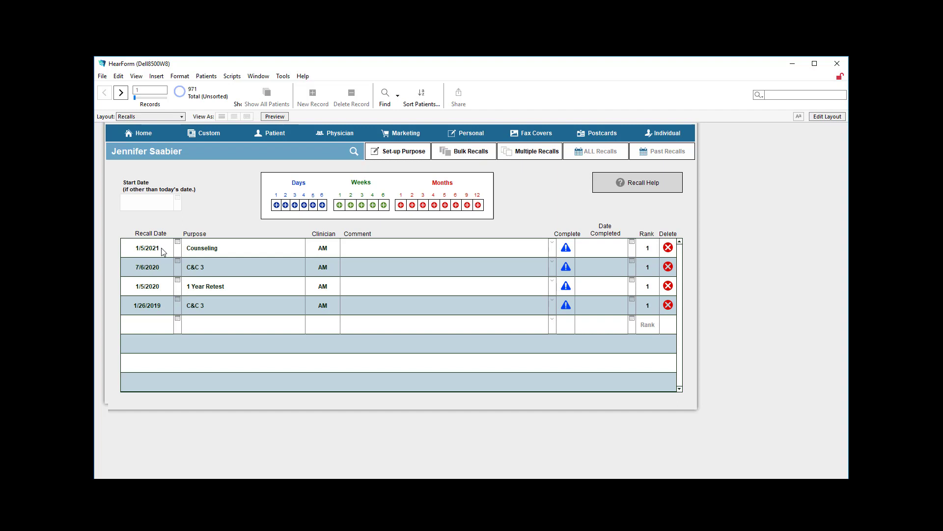
Step: Examine the recall dates and the date, purpose, clinician and comment choices of the Counseling recall
{"action": "left_click", "coordinate": [154, 308]}
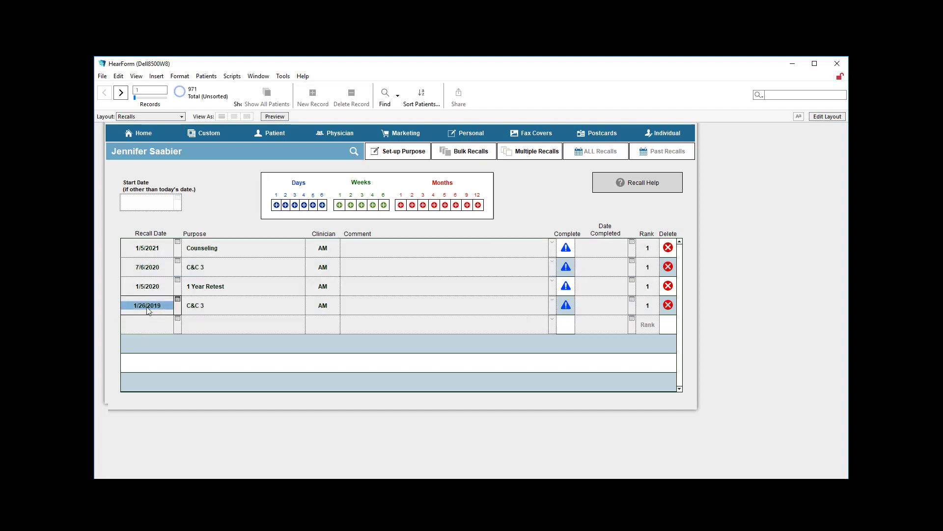
{"action": "left_click", "coordinate": [455, 224]}
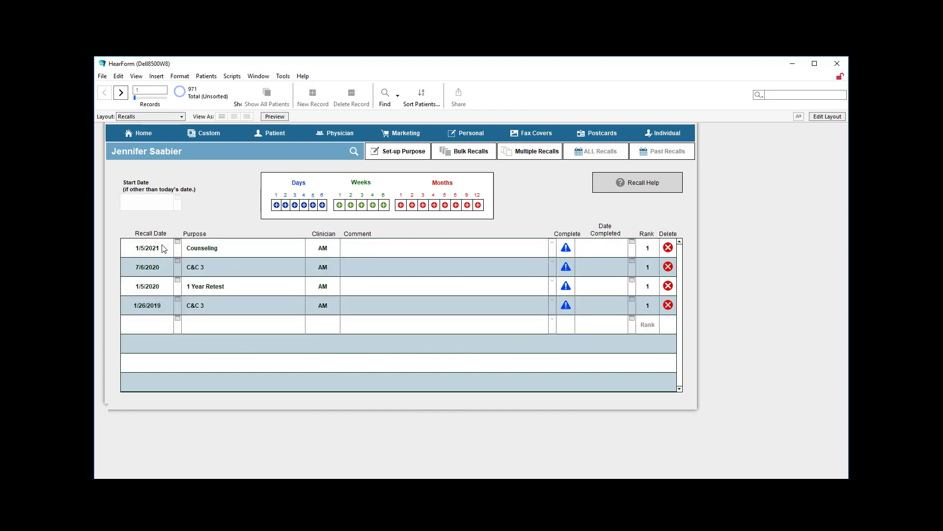
{"action": "left_click", "coordinate": [177, 247]}
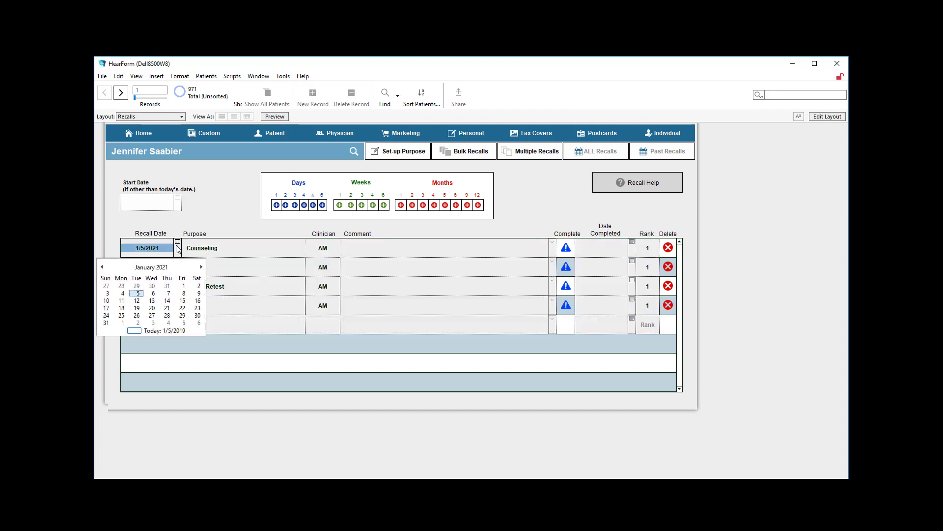
{"action": "left_click", "coordinate": [238, 247]}
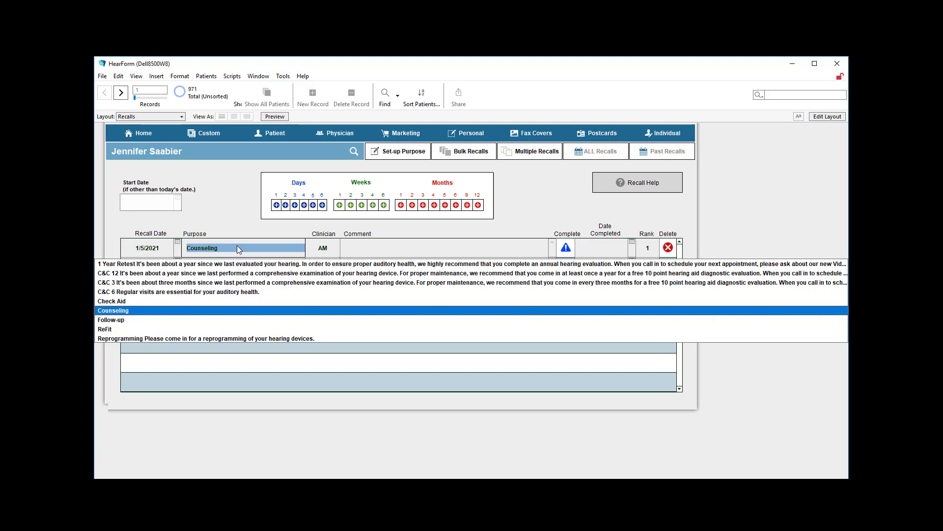
{"action": "left_click", "coordinate": [327, 251]}
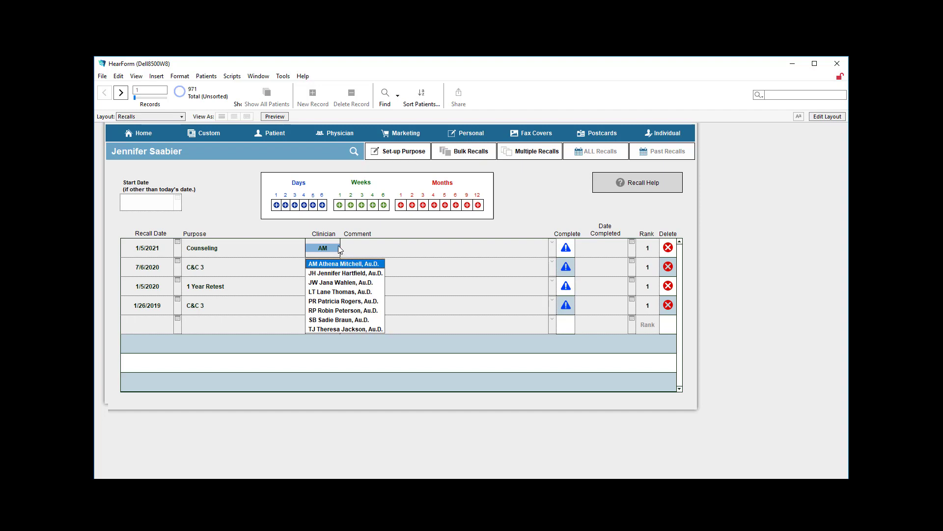
{"action": "left_click", "coordinate": [385, 251]}
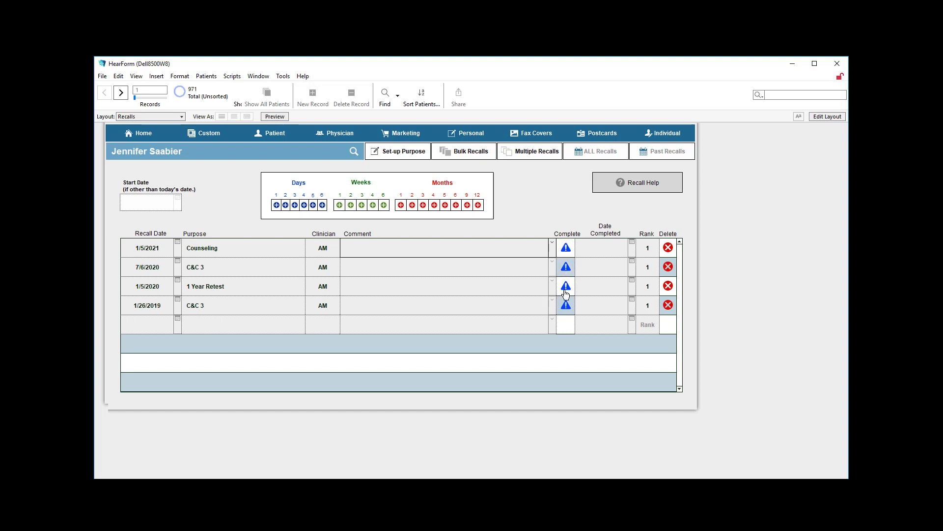
Step: Mark the C&C 3 recall dated 1/26/2019 as complete and check its completion date
{"action": "left_click", "coordinate": [668, 305]}
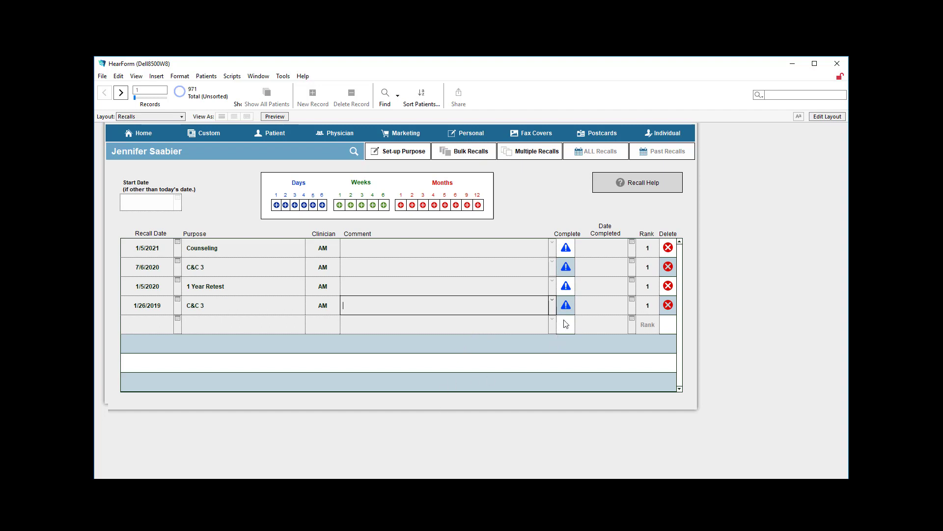
{"action": "left_click", "coordinate": [566, 306]}
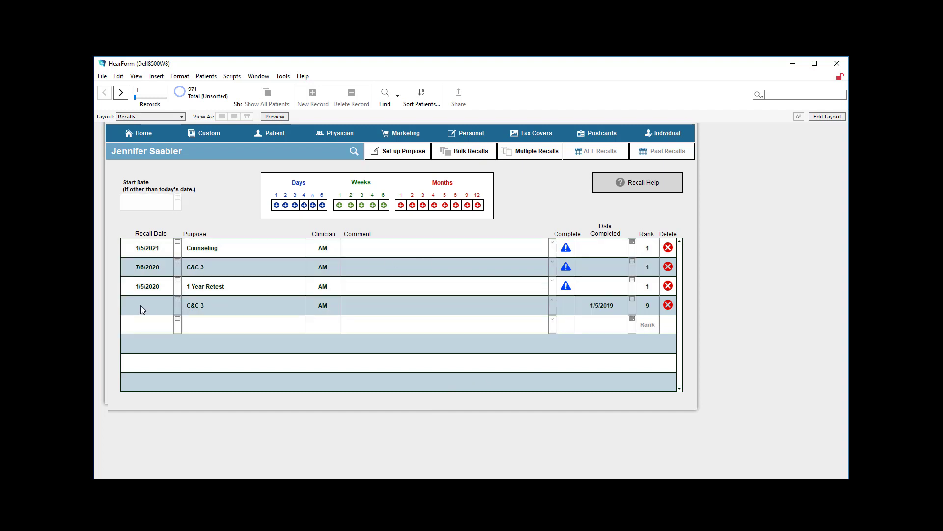
{"action": "left_click", "coordinate": [608, 305]}
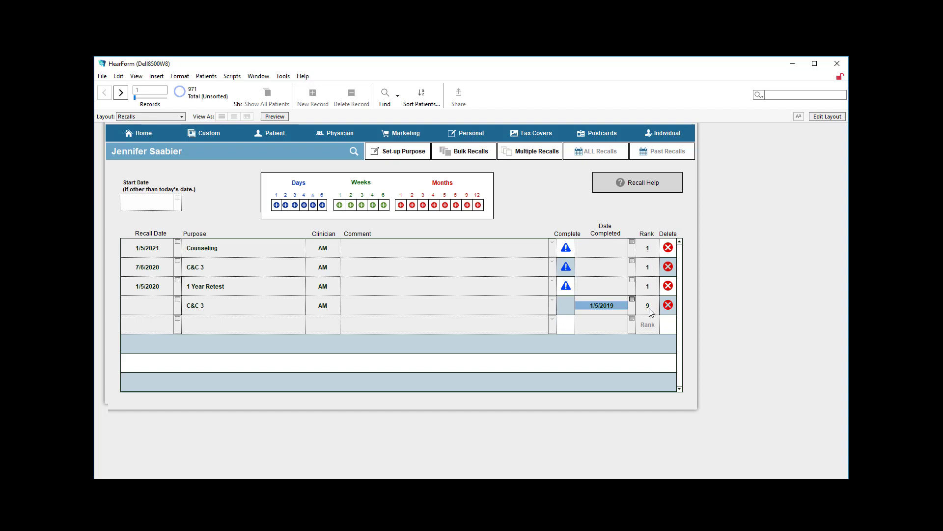
Step: Set the rank of the Counseling recall to 2 and the 1 Year Retest recall to 3
{"action": "left_click", "coordinate": [161, 267]}
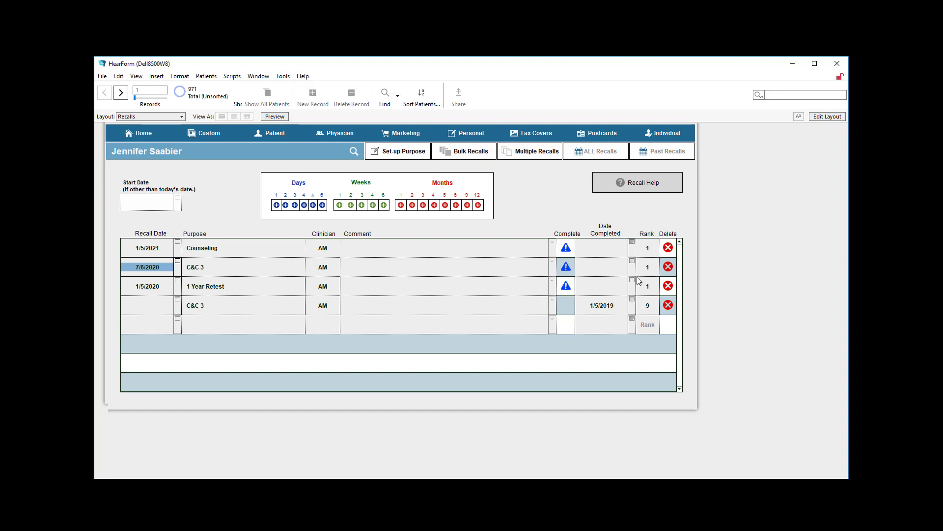
{"action": "left_click", "coordinate": [651, 250]}
{"action": "key", "text": "BackSpace"}
{"action": "type", "text": "2"}
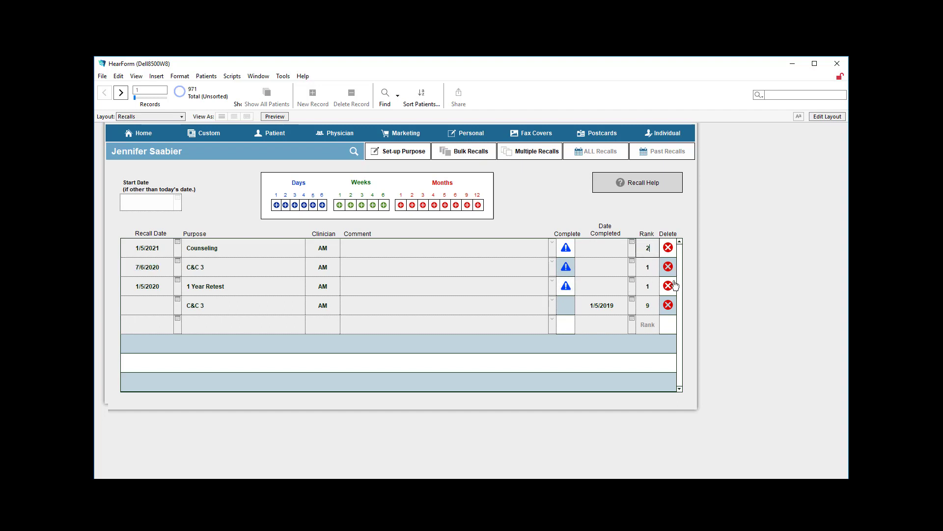
{"action": "left_click", "coordinate": [649, 287]}
{"action": "type", "text": "3"}
{"action": "left_click", "coordinate": [738, 285]}
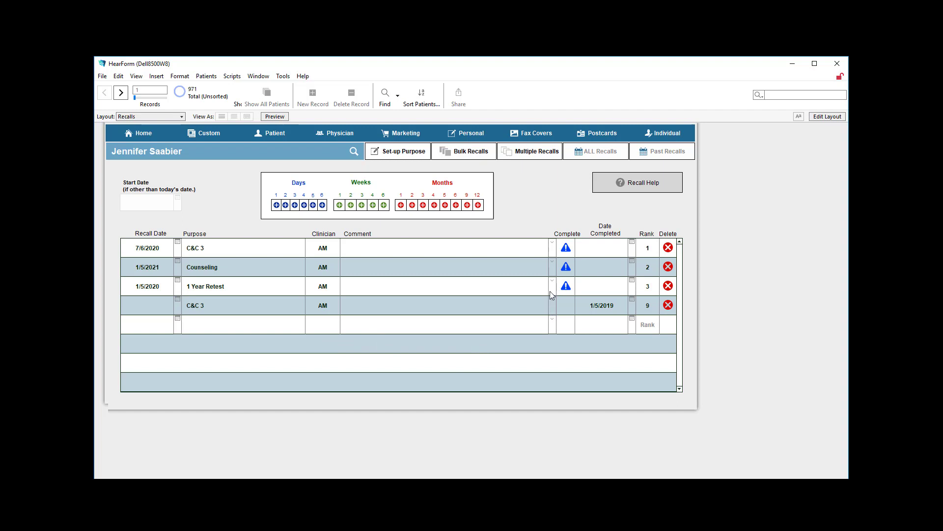
Step: Omit six patient records from the found set and swap to showing only the omitted patients
{"action": "left_click", "coordinate": [402, 154]}
{"action": "left_click", "coordinate": [401, 160]}
{"action": "key", "text": "ctrl+t"}
{"action": "scroll", "coordinate": [259, 224], "scroll_direction": "down", "scroll_amount": 3}
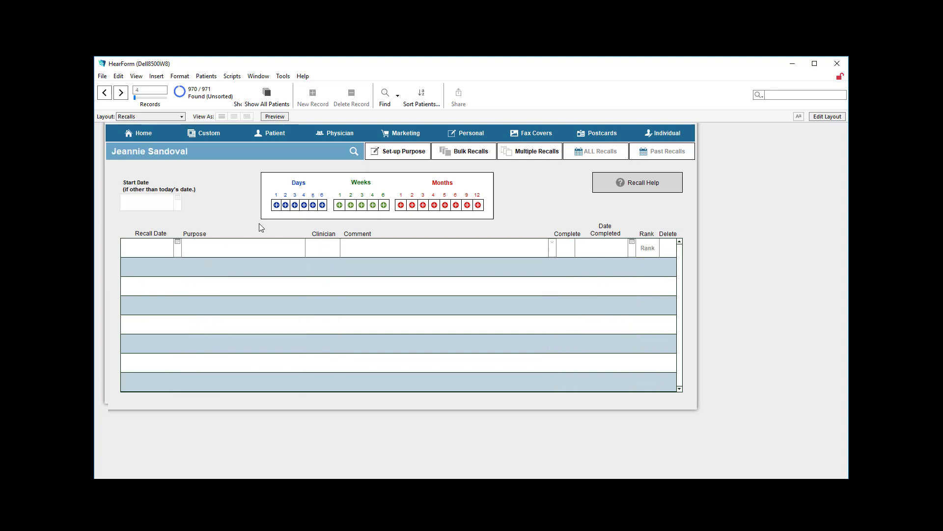
{"action": "scroll", "coordinate": [259, 223], "scroll_direction": "up", "scroll_amount": 1}
{"action": "key", "text": "ctrl+Down"}
{"action": "key", "text": "ctrl+Down"}
{"action": "key", "text": "ctrl+Down"}
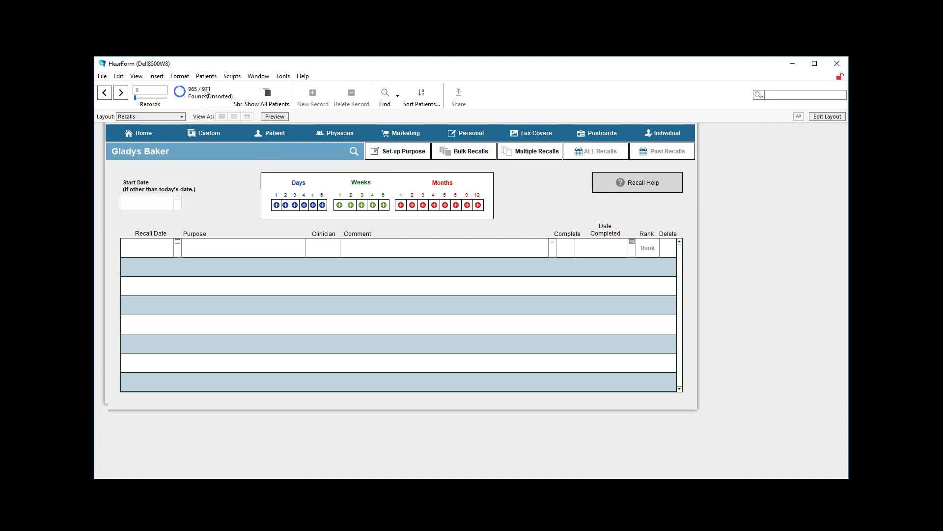
{"action": "left_click", "coordinate": [180, 92]}
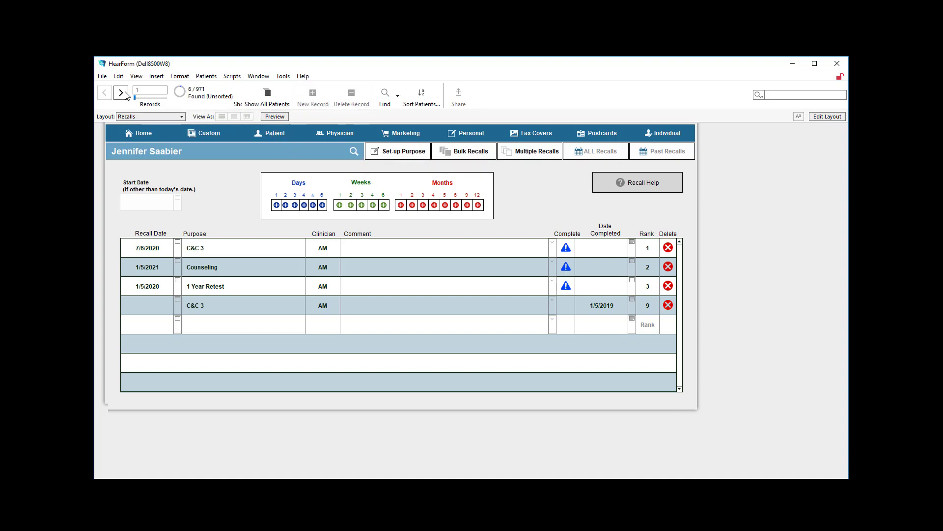
Step: Delete the completed C&C 3 recall and confirm the deletion
{"action": "left_click", "coordinate": [669, 306]}
{"action": "left_click", "coordinate": [403, 346]}
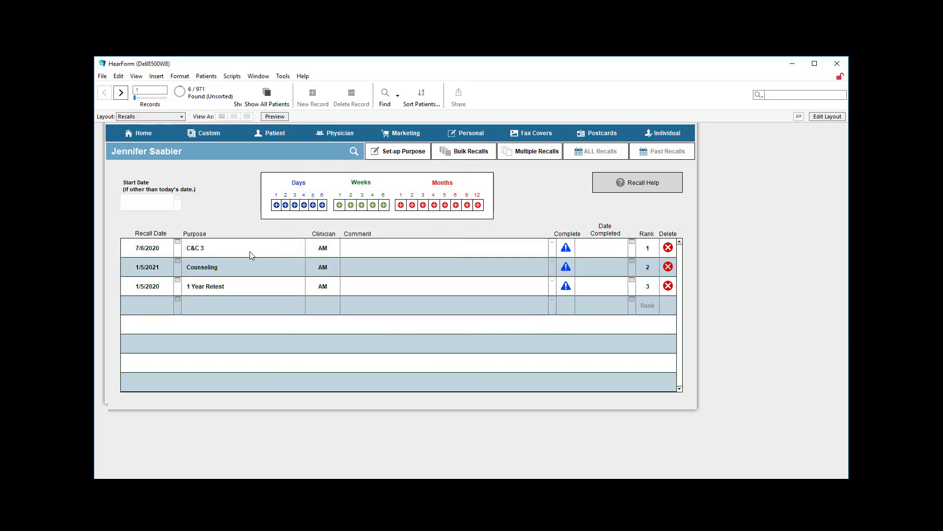
Step: Browse the recalls of the patients in the found set and return to the first patient
{"action": "left_click", "coordinate": [121, 93]}
{"action": "left_click", "coordinate": [121, 93]}
{"action": "left_click", "coordinate": [121, 92]}
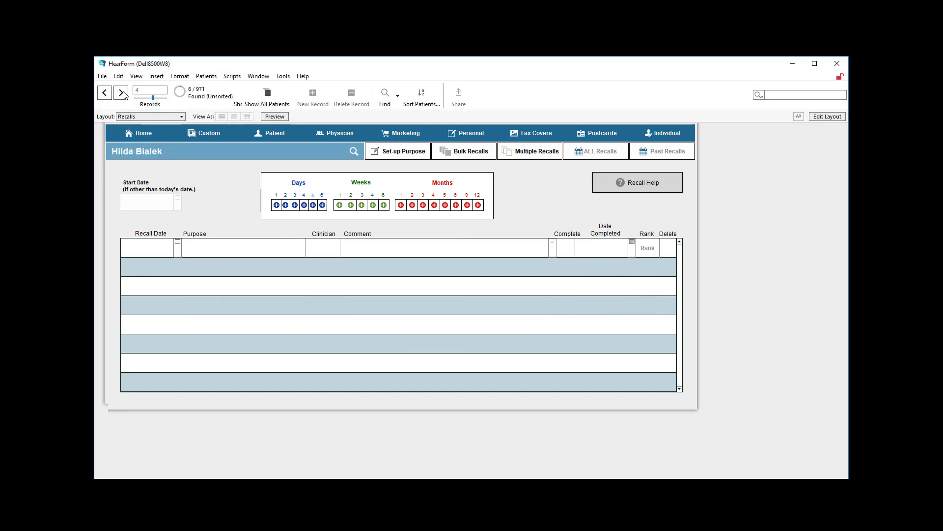
{"action": "left_click", "coordinate": [121, 93]}
{"action": "left_click", "coordinate": [104, 95]}
{"action": "left_click", "coordinate": [104, 94]}
{"action": "left_click", "coordinate": [105, 94]}
{"action": "left_click", "coordinate": [104, 94]}
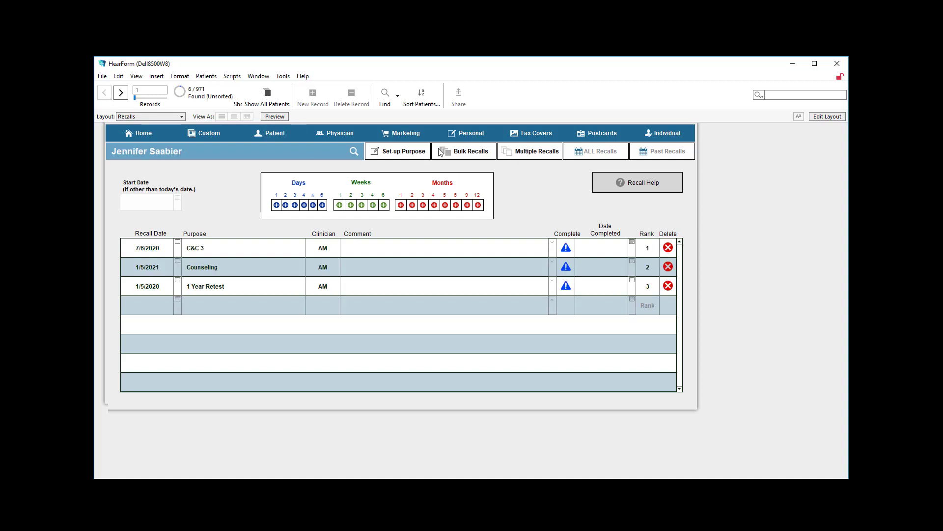
Step: Open bulk recall creation for the found set and set the reason for bulk insertion to Follow-up
{"action": "left_click", "coordinate": [469, 154]}
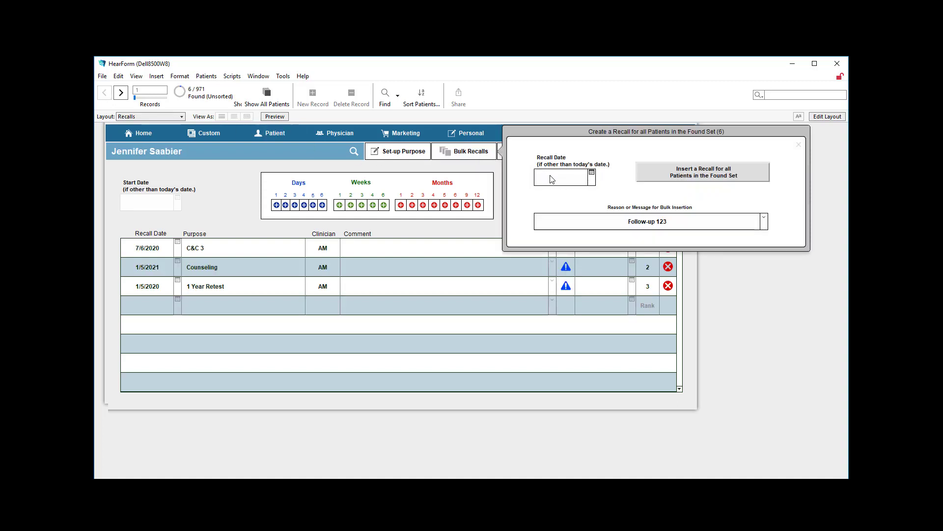
{"action": "left_click", "coordinate": [676, 225]}
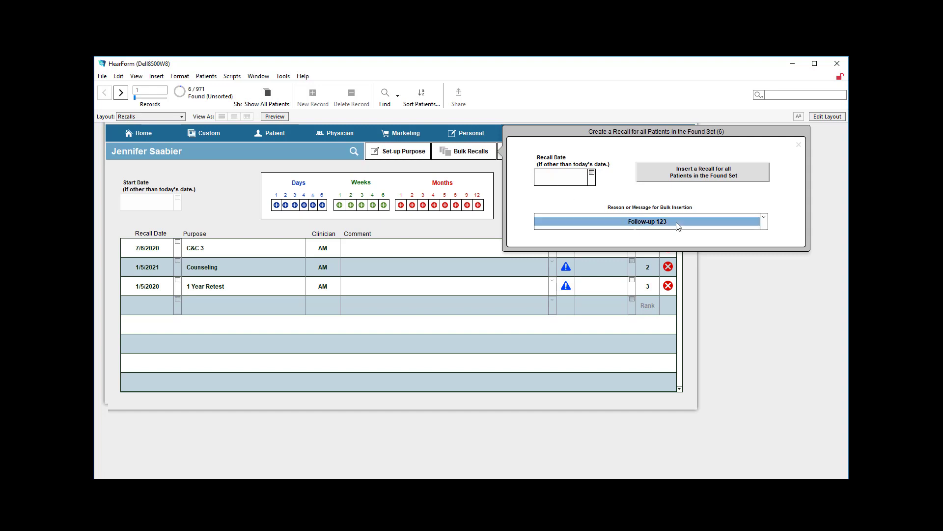
{"action": "left_click", "coordinate": [764, 218]}
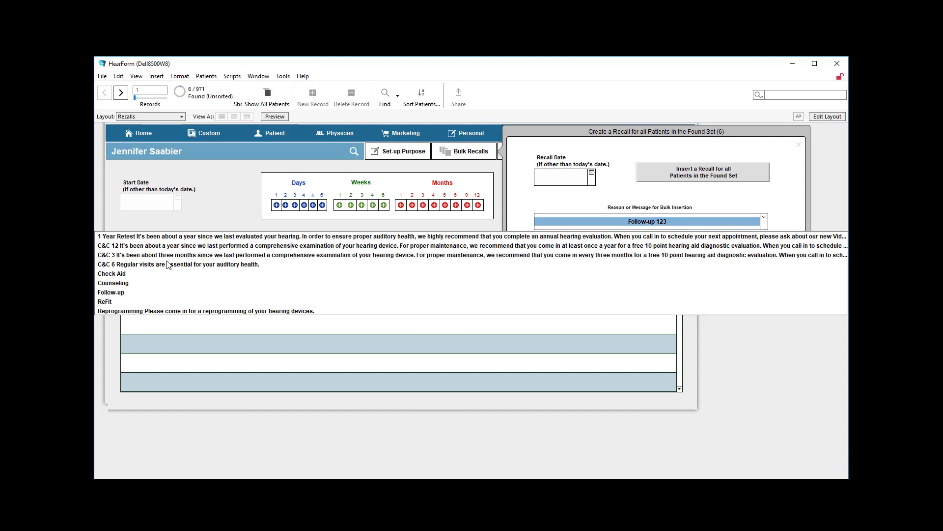
{"action": "left_click", "coordinate": [123, 293]}
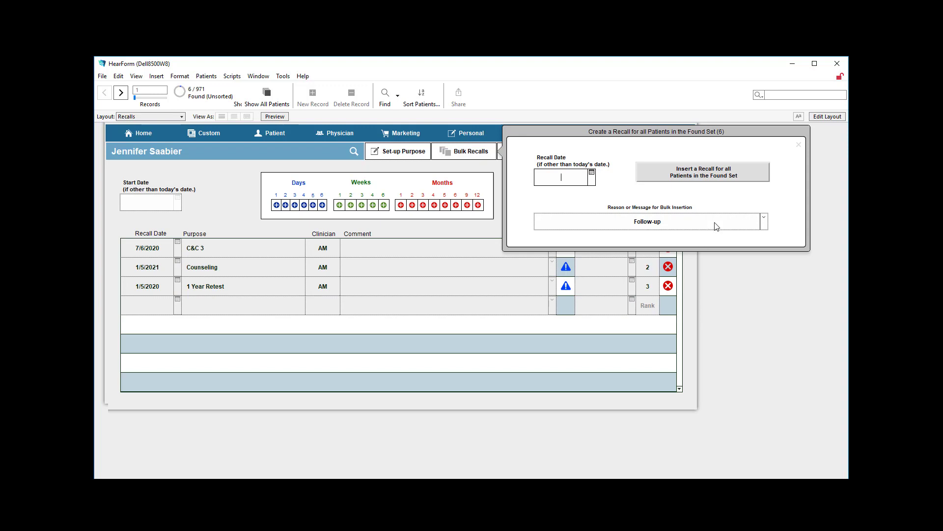
Step: Insert the Follow-up recall for all patients in the found set and confirm its creation
{"action": "left_click", "coordinate": [704, 179]}
{"action": "left_click", "coordinate": [701, 178]}
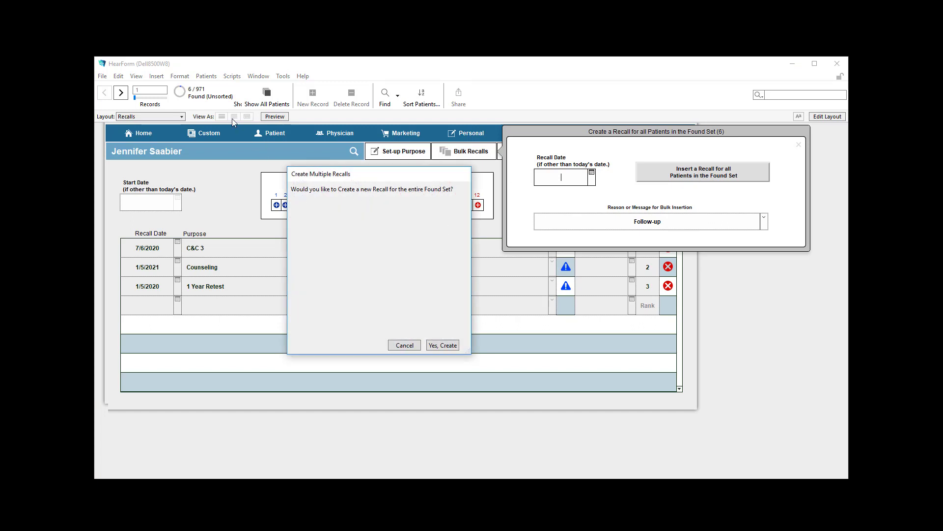
{"action": "left_click", "coordinate": [437, 346]}
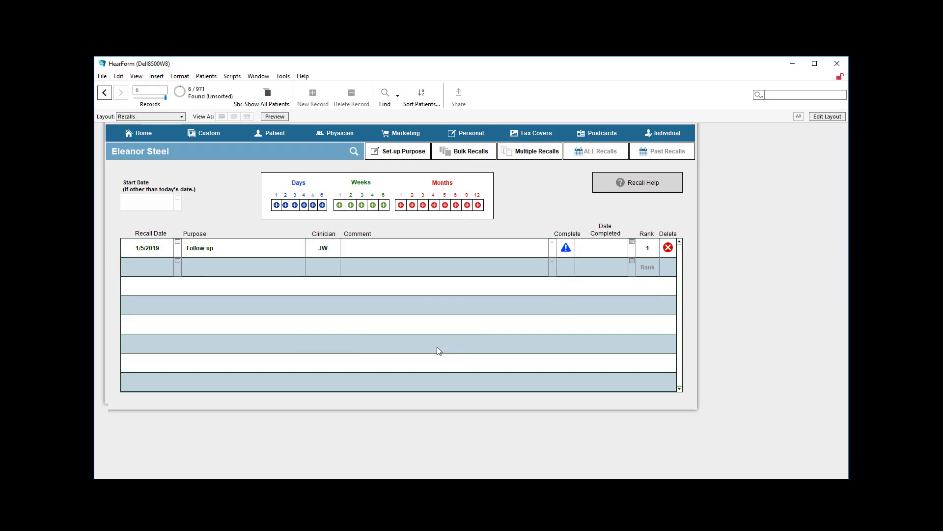
Step: Browse back through the found patients to the first record to check each one's recalls for the bulk insertion
{"action": "left_click", "coordinate": [104, 93]}
{"action": "left_click", "coordinate": [104, 93]}
{"action": "left_click", "coordinate": [104, 93]}
{"action": "left_click", "coordinate": [104, 93]}
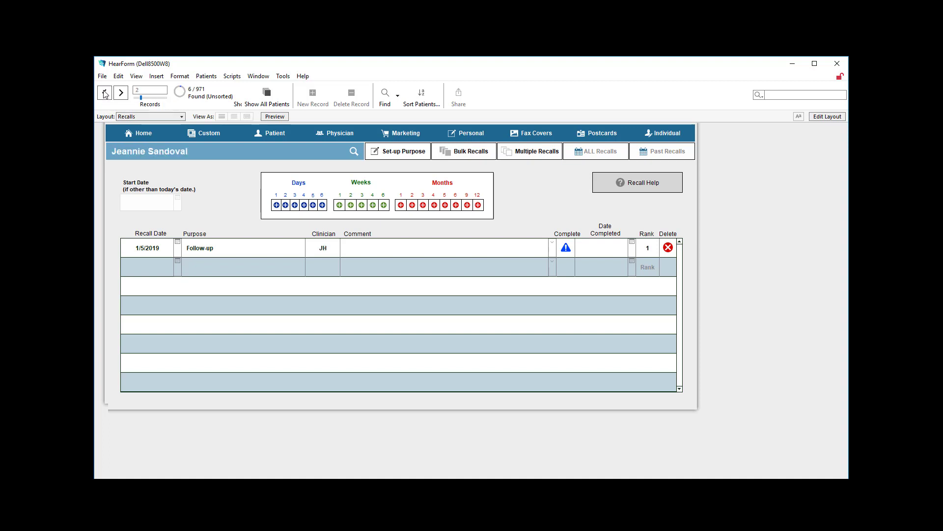
{"action": "left_click", "coordinate": [104, 93]}
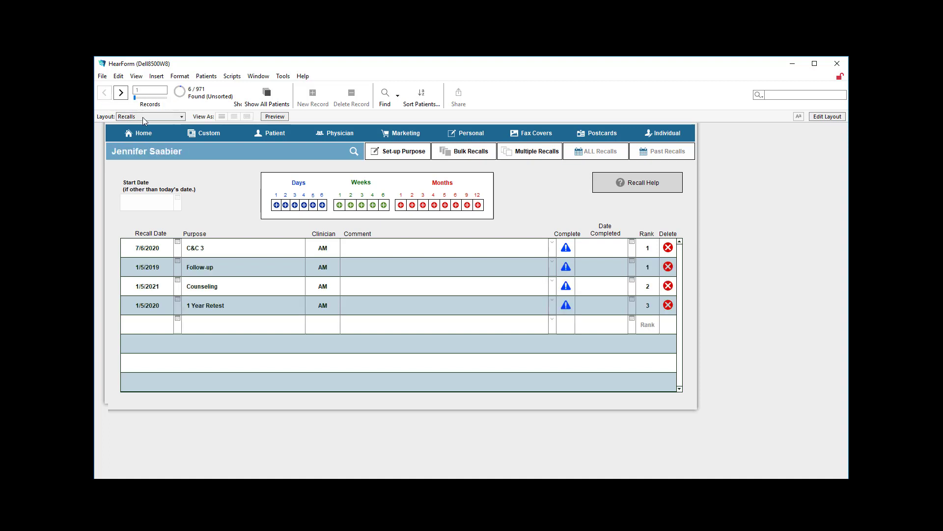
Step: Open multiple recall creation for the second patient in the found set and set the number of repetitions to 4
{"action": "left_click", "coordinate": [121, 93]}
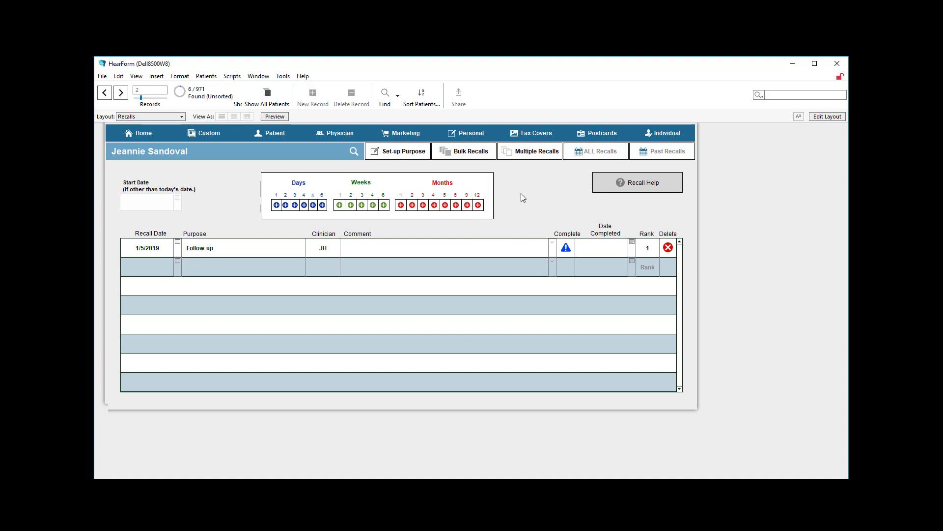
{"action": "left_click", "coordinate": [526, 156]}
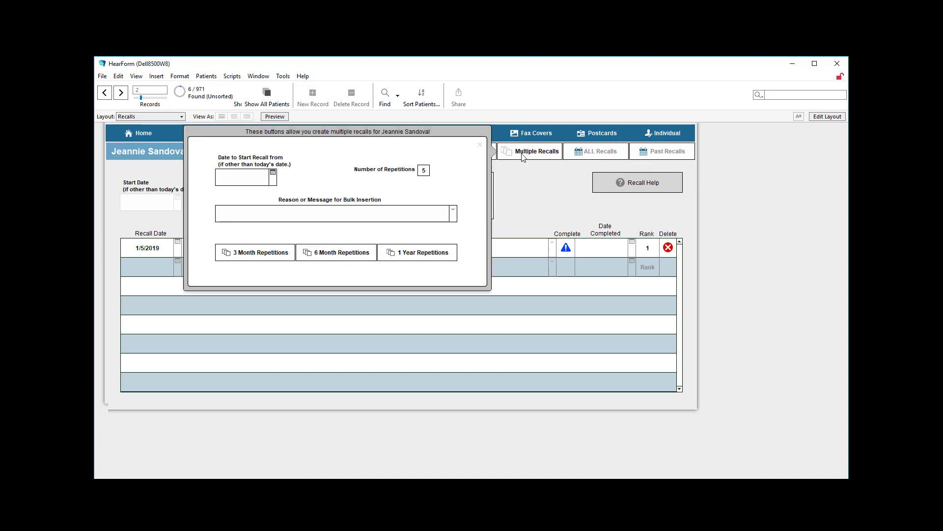
{"action": "left_click", "coordinate": [273, 176]}
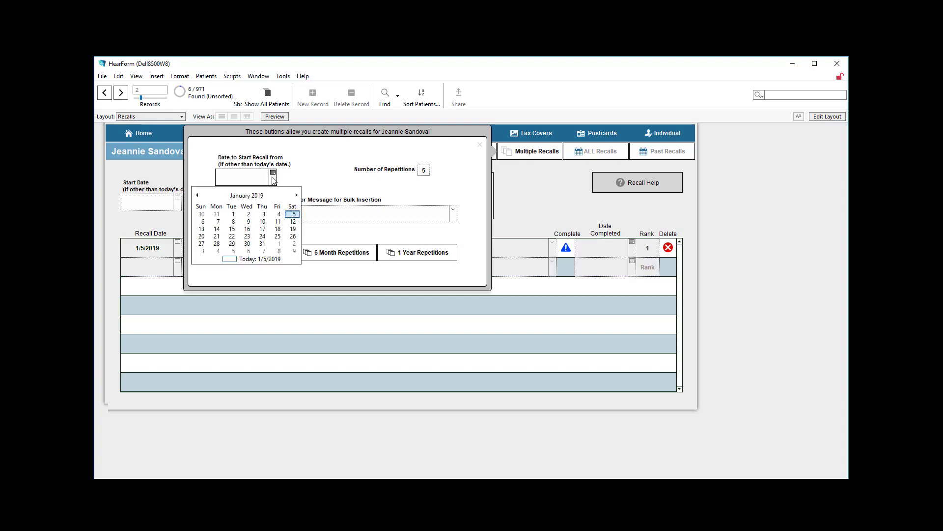
{"action": "left_click", "coordinate": [320, 174]}
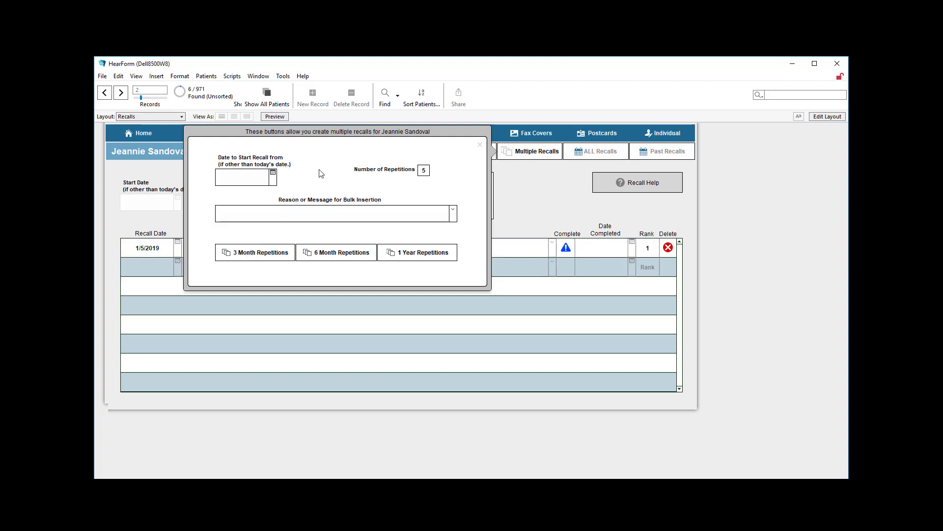
{"action": "left_click", "coordinate": [426, 171]}
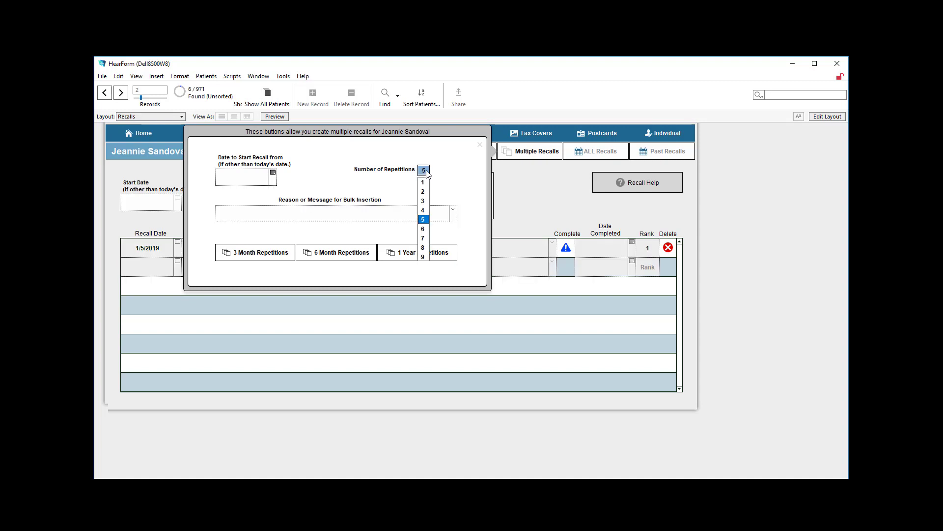
{"action": "left_click", "coordinate": [423, 210]}
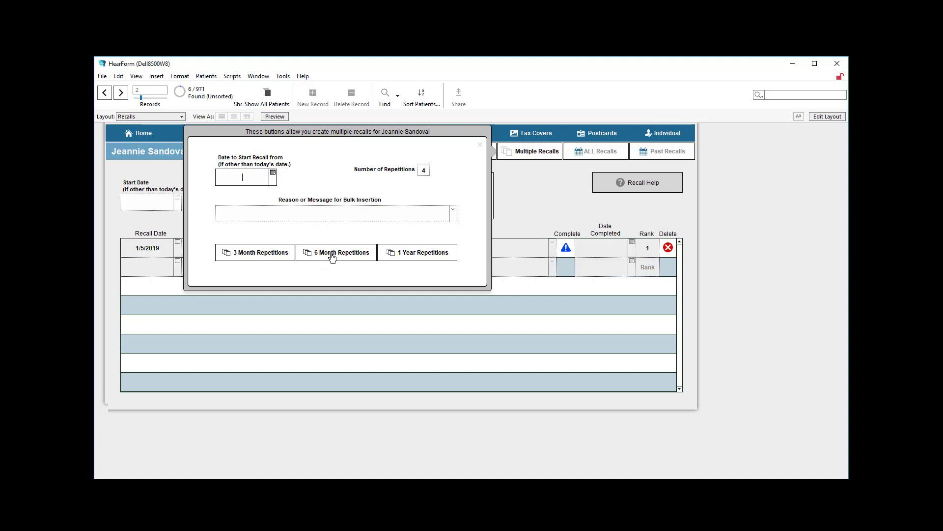
Step: Set the reason for the repeated recalls to C&C 6 and create them as 6 Month Repetitions
{"action": "left_click", "coordinate": [454, 217]}
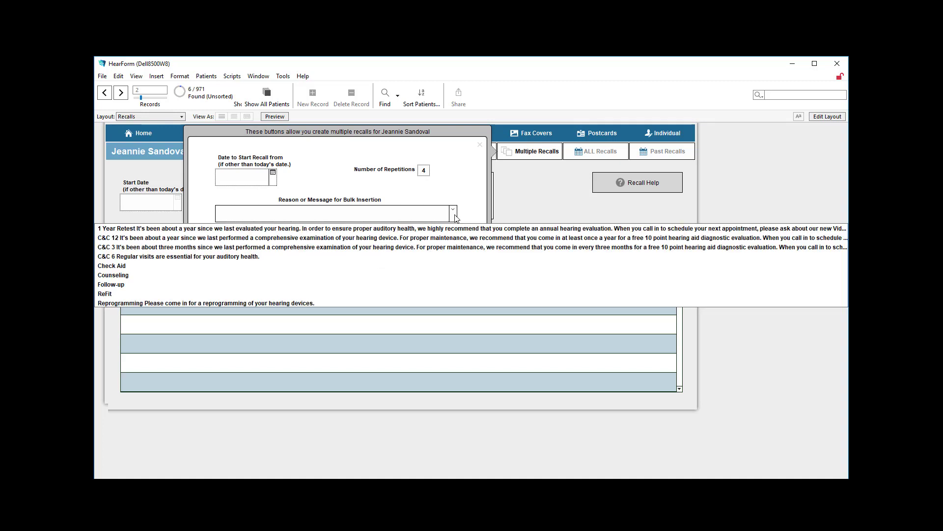
{"action": "left_click", "coordinate": [186, 256]}
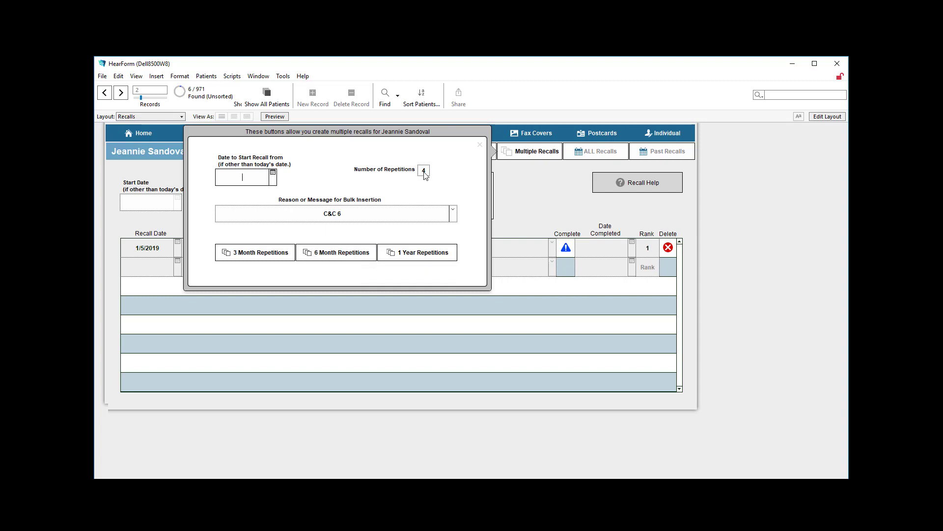
{"action": "left_click", "coordinate": [337, 253]}
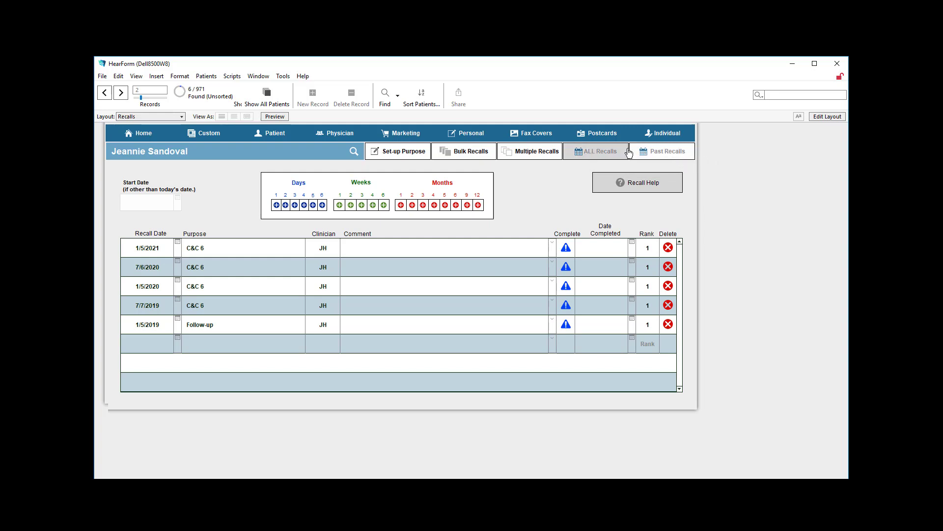
Step: Show the past recalls in the Patient Recall Table
{"action": "left_click", "coordinate": [650, 153]}
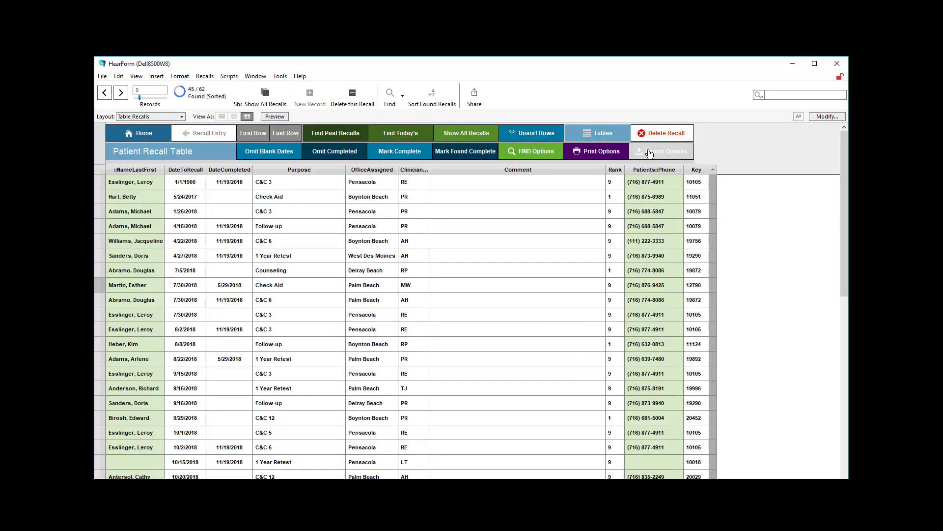